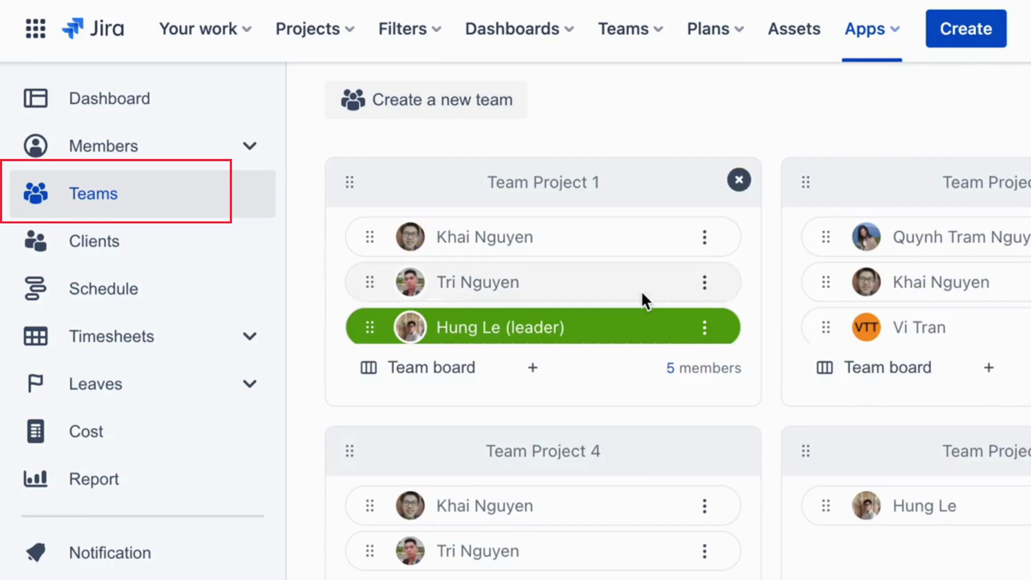
Open Team Project 1's board and show its member list.
{"action": "left_click", "coordinate": [425, 376]}
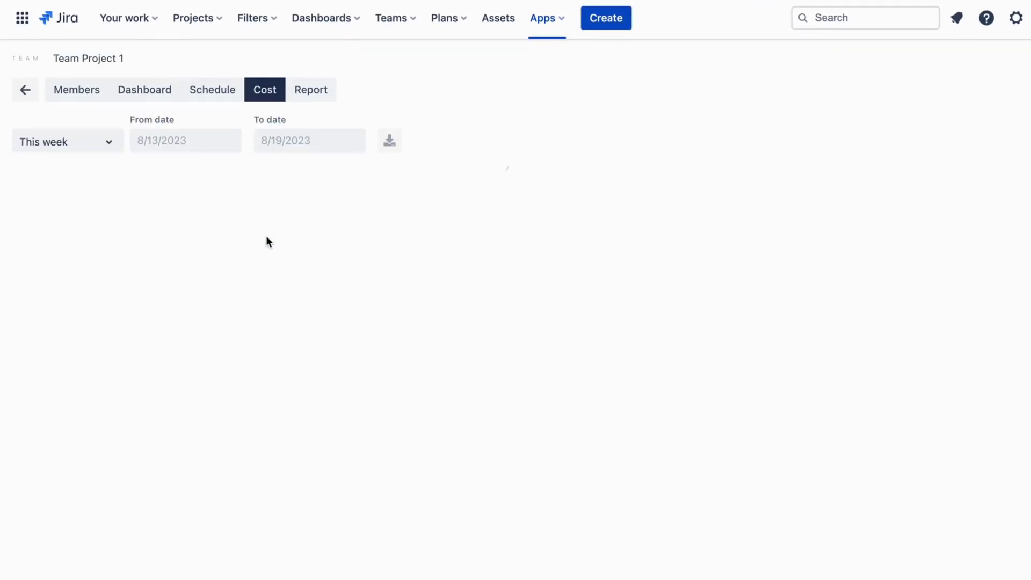
{"action": "left_click", "coordinate": [75, 90]}
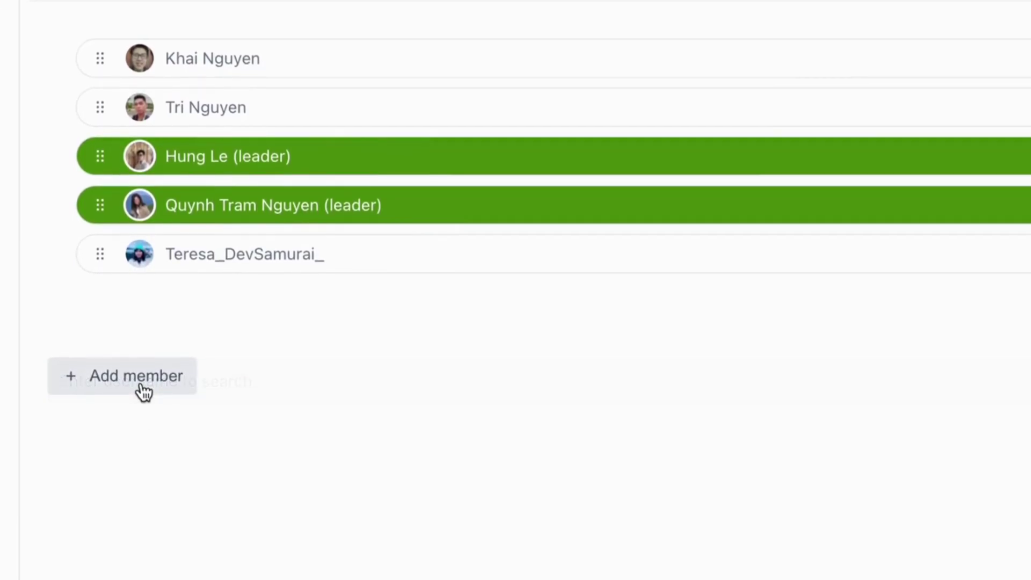
{"action": "left_click", "coordinate": [138, 389]}
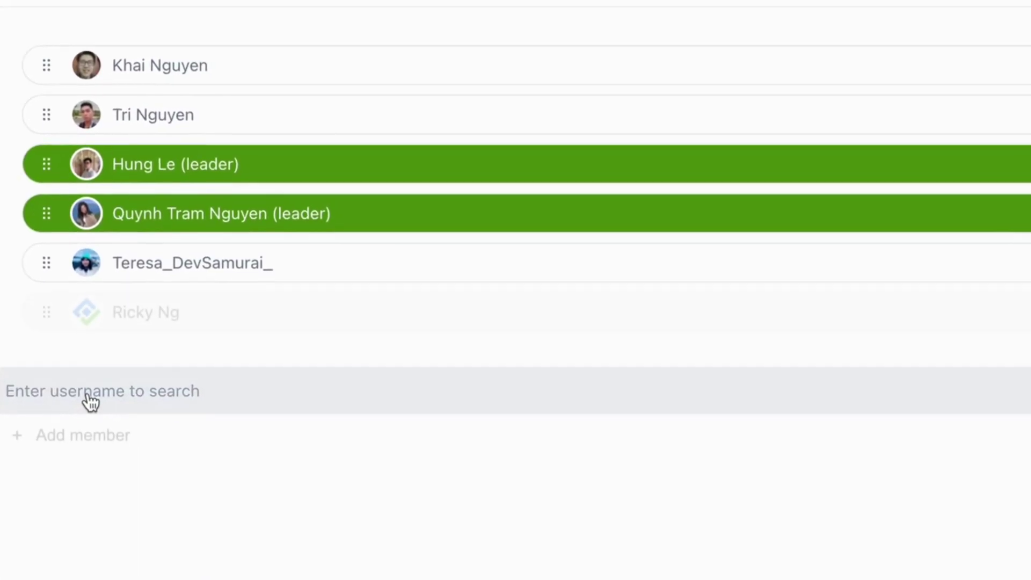
{"action": "left_click", "coordinate": [982, 330]}
{"action": "left_click", "coordinate": [922, 383]}
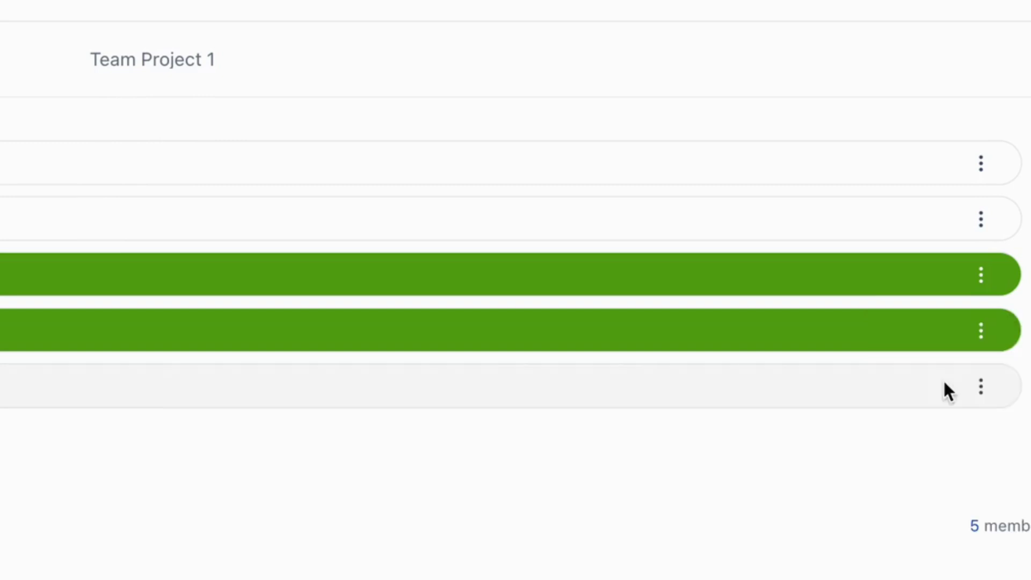
{"action": "left_click", "coordinate": [983, 390]}
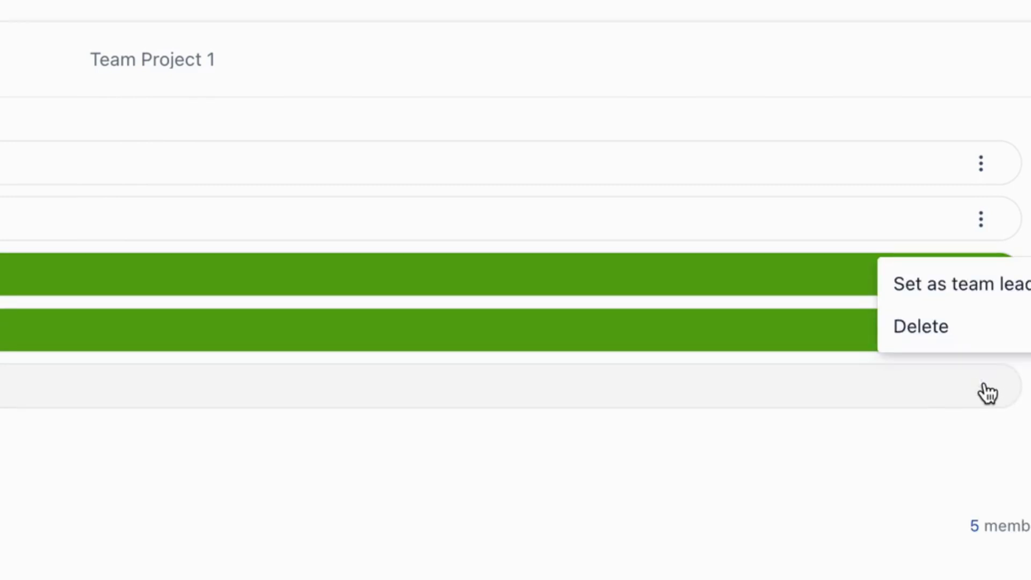
{"action": "left_click", "coordinate": [973, 297]}
{"action": "left_click", "coordinate": [983, 279]}
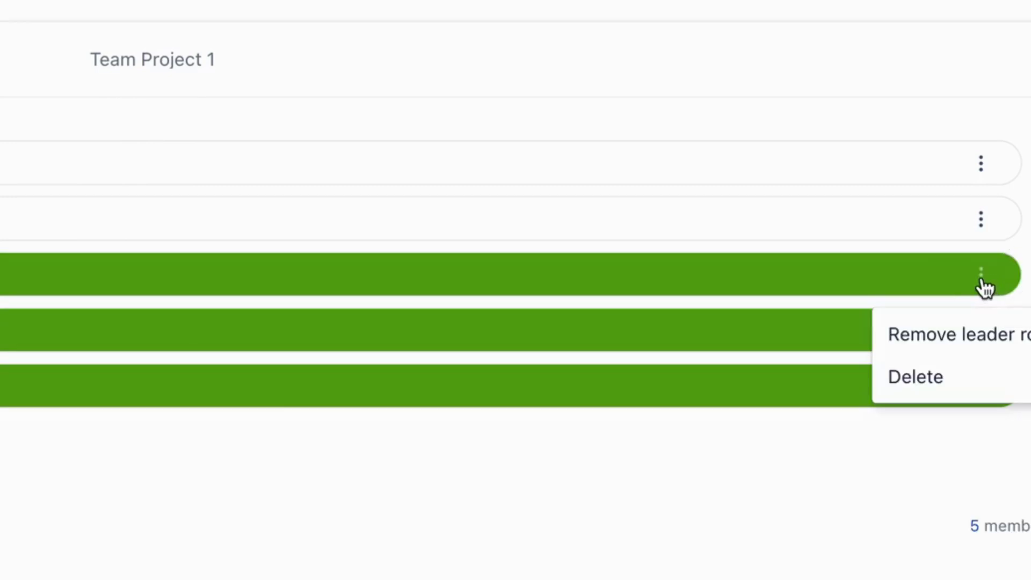
Remove the leader role from one of the team's leaders.
{"action": "left_click", "coordinate": [975, 338]}
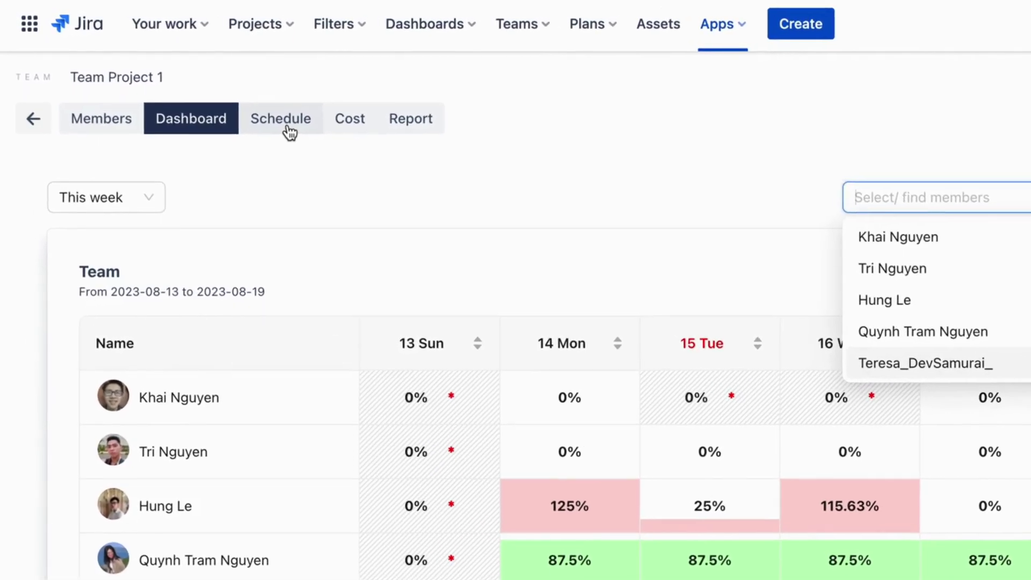
Show the team schedule timeline and place issue YT-283 onto it.
{"action": "left_click", "coordinate": [232, 107]}
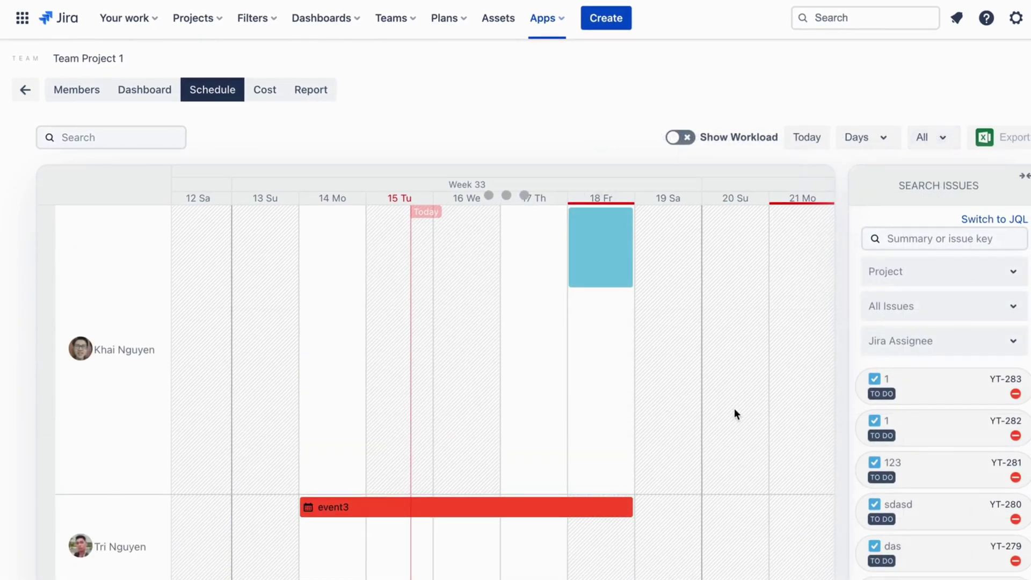
{"action": "scroll", "coordinate": [653, 462], "scroll_direction": "down", "scroll_amount": 1}
{"action": "scroll", "coordinate": [654, 462], "scroll_direction": "down", "scroll_amount": 4}
{"action": "scroll", "coordinate": [654, 462], "scroll_direction": "down", "scroll_amount": 1}
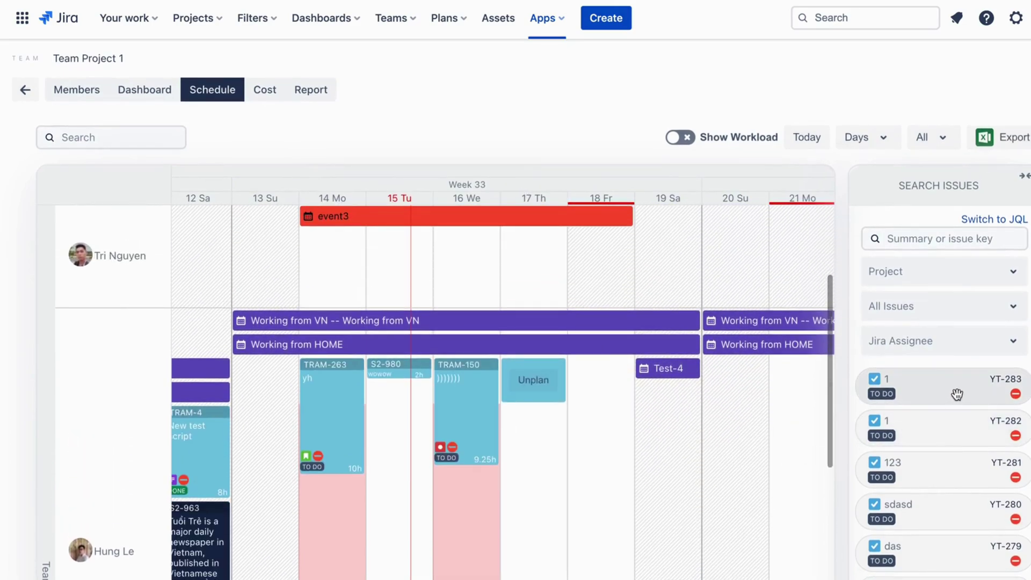
{"action": "mouse_move", "coordinate": [958, 393]}
{"action": "left_mouse_down"}
{"action": "mouse_move", "coordinate": [599, 450]}
{"action": "mouse_move", "coordinate": [579, 435]}
{"action": "left_mouse_up"}
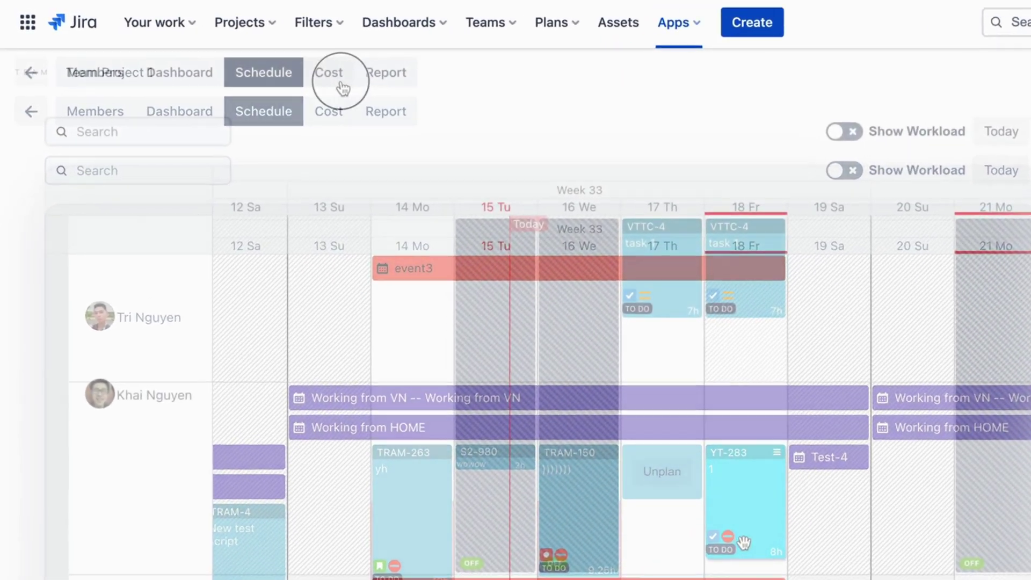
Show Team Project 1's cost overview for This week and open the All members filter.
{"action": "left_click", "coordinate": [265, 90]}
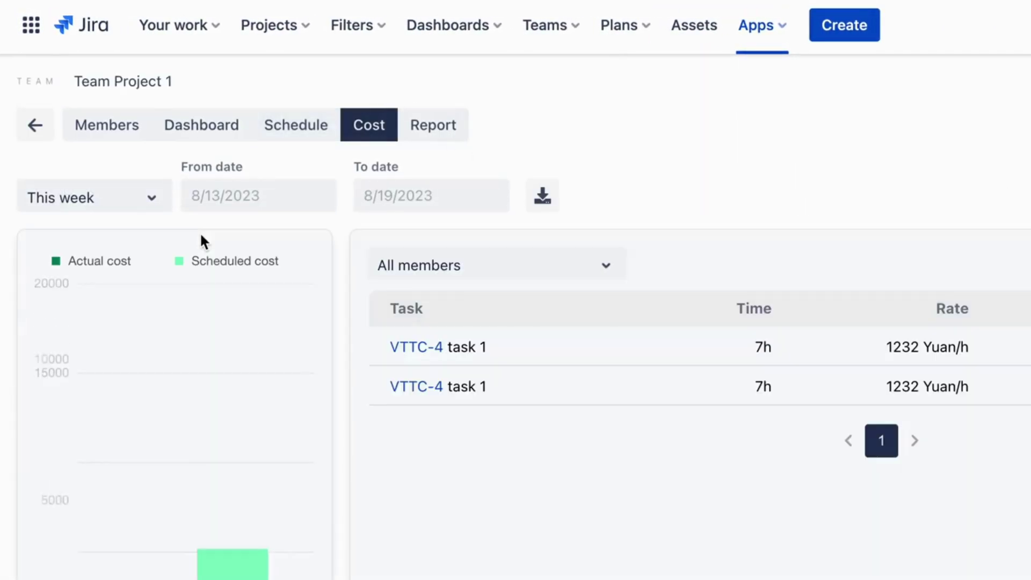
{"action": "left_click", "coordinate": [153, 202]}
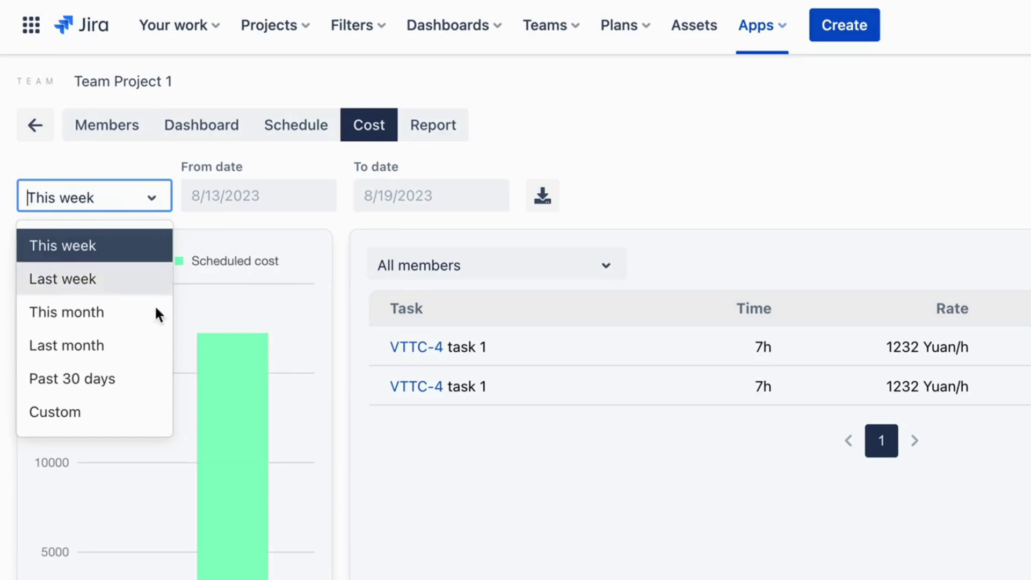
{"action": "left_click", "coordinate": [346, 577]}
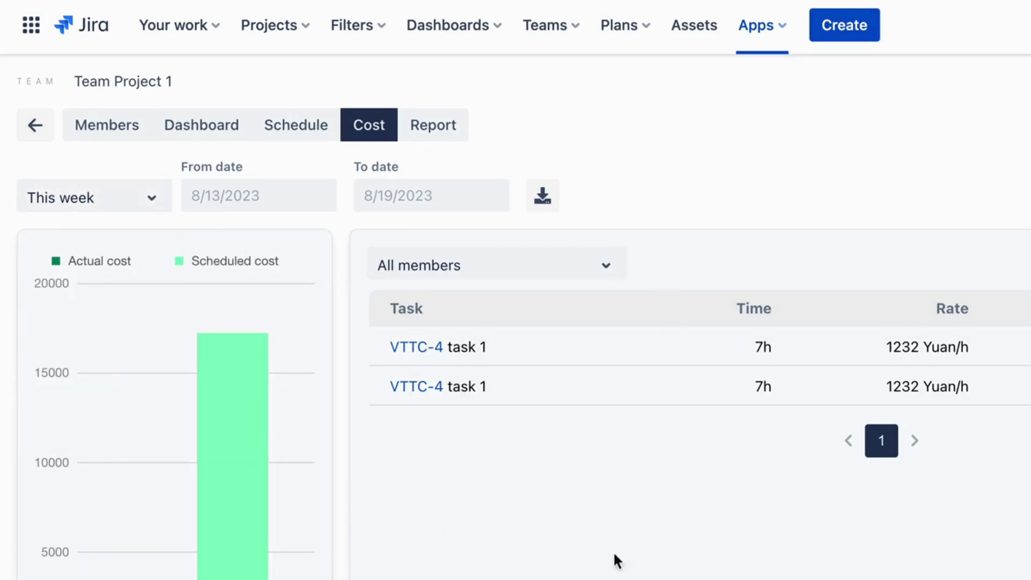
{"action": "left_click", "coordinate": [596, 267]}
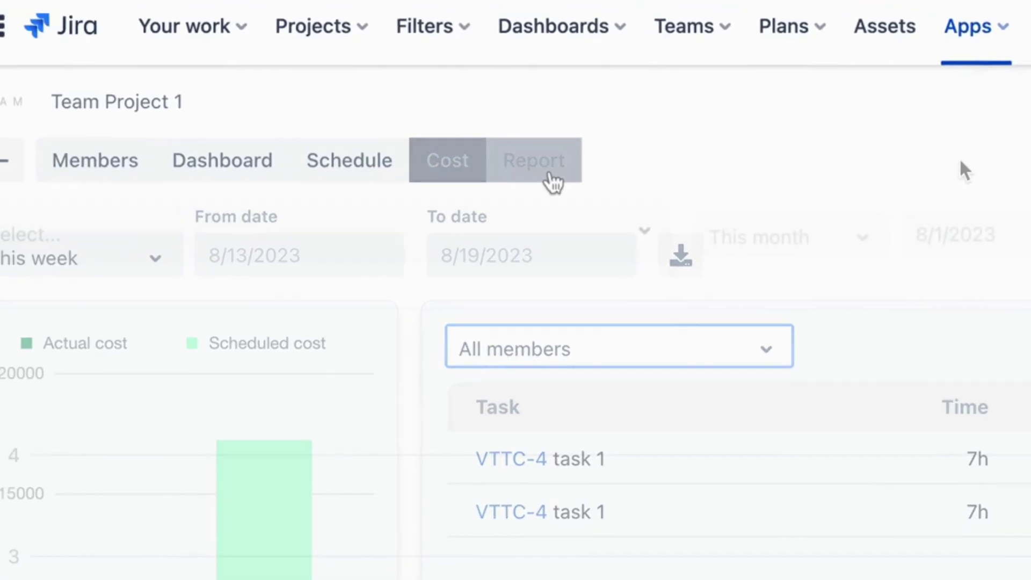
Browse the report's Projects, Tasks, Events and Time Off breakdowns, then export it as a spreadsheet.
{"action": "left_click", "coordinate": [603, 189]}
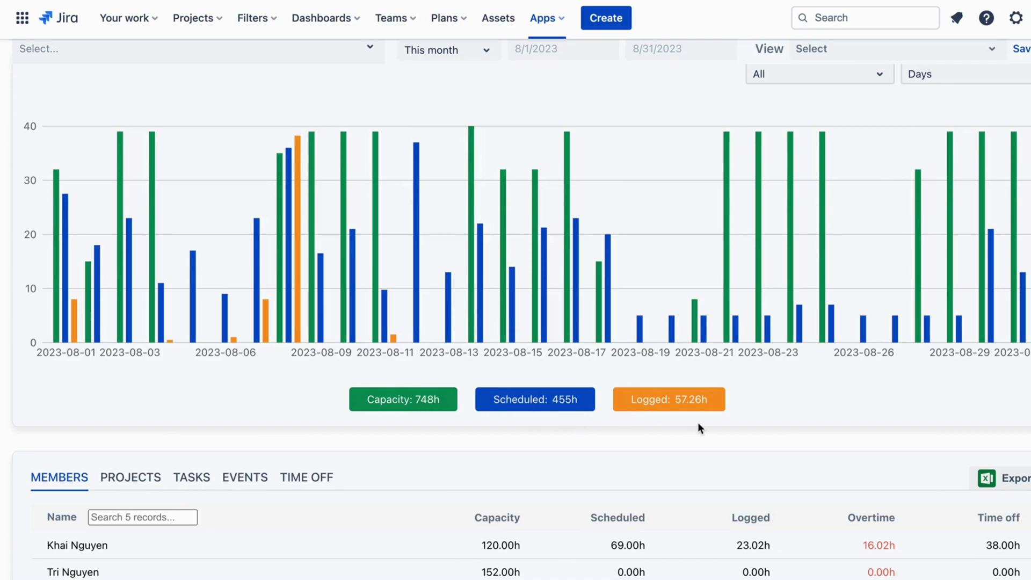
{"action": "scroll", "coordinate": [700, 427], "scroll_direction": "down", "scroll_amount": 1}
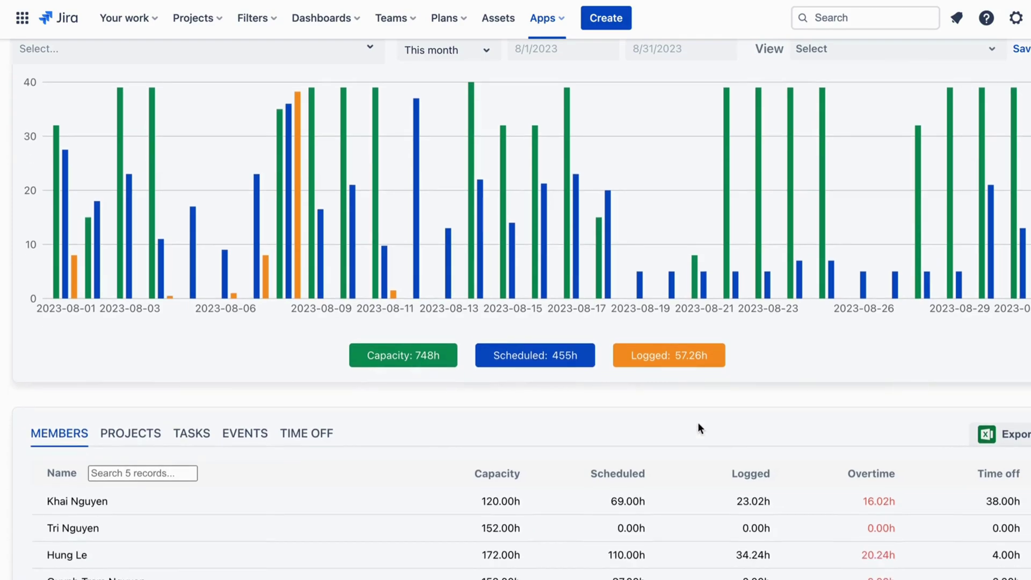
{"action": "left_click", "coordinate": [145, 439]}
{"action": "left_click", "coordinate": [183, 443]}
{"action": "left_click", "coordinate": [262, 441]}
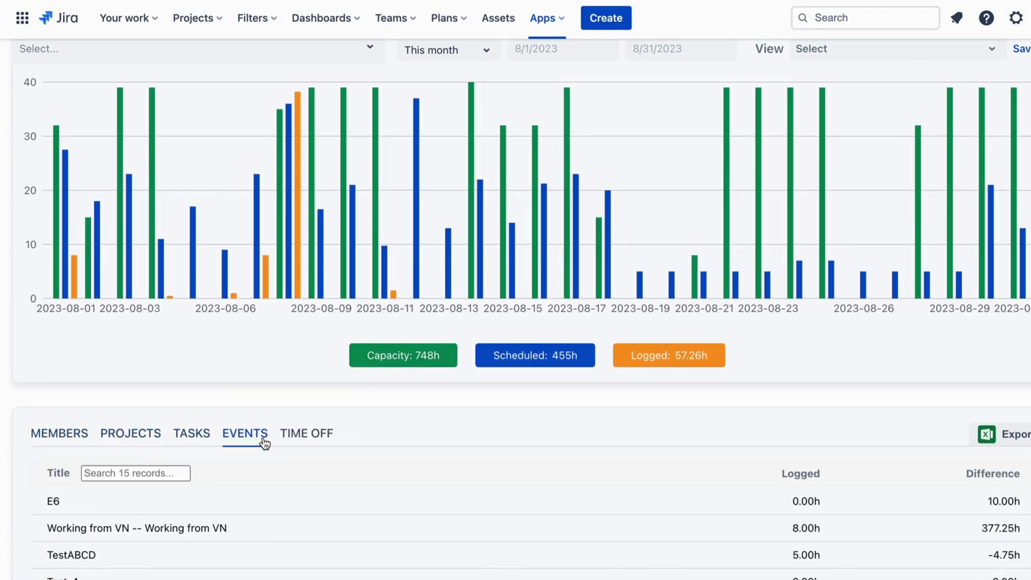
{"action": "left_click", "coordinate": [323, 433]}
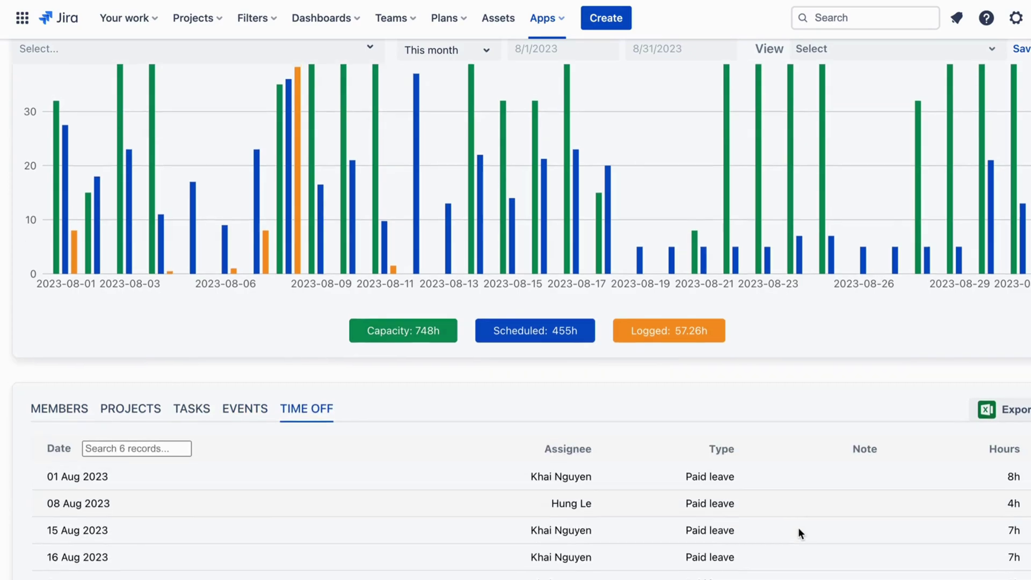
{"action": "left_click", "coordinate": [1003, 495]}
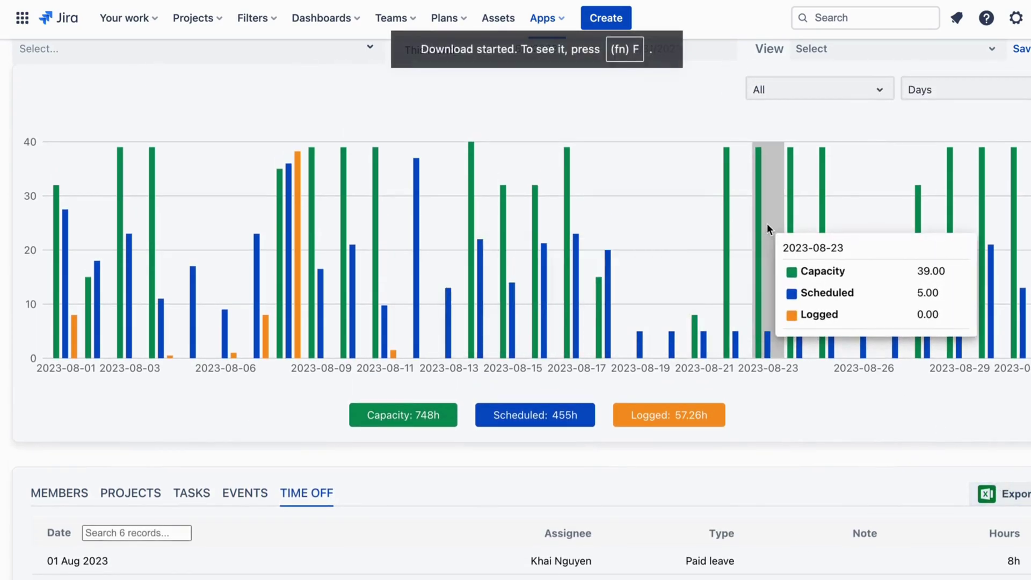